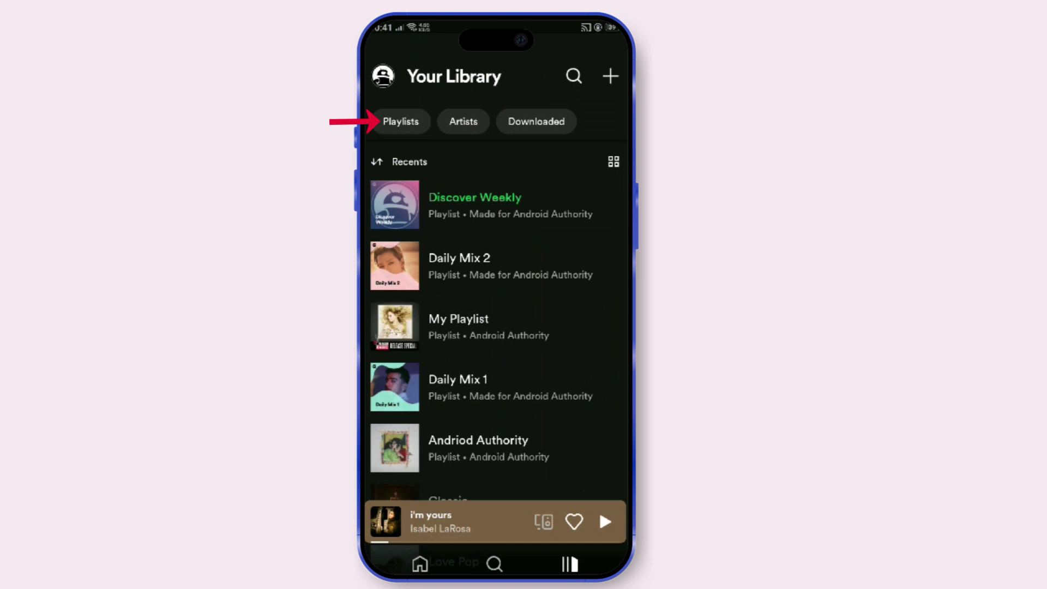
Filter the phone library to Playlists, then start Daily Mix 2 playing.
click(402, 122)
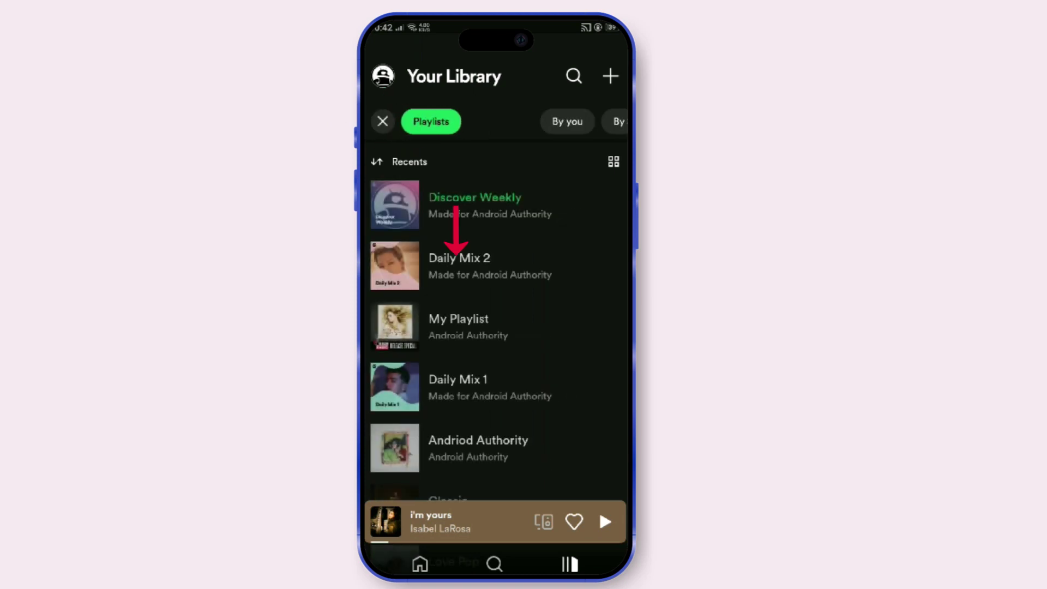
click(487, 263)
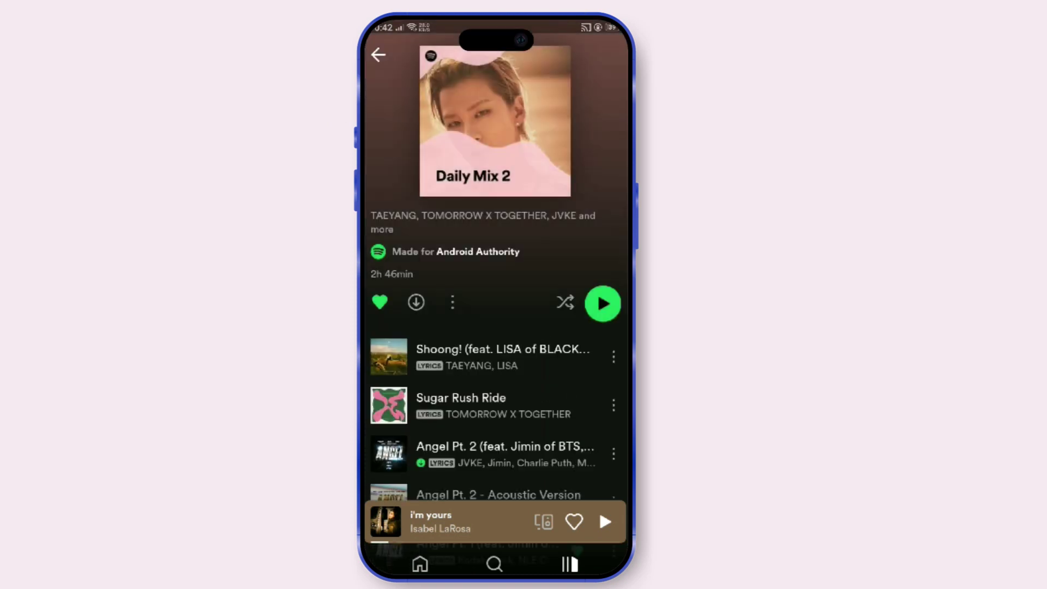
click(602, 303)
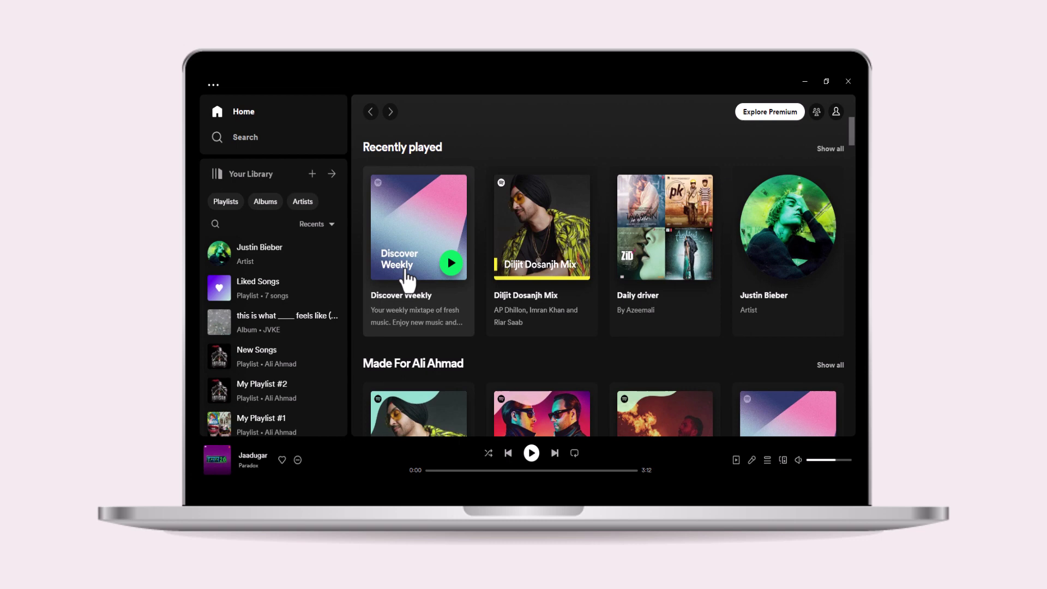
Play Discover Weekly from Recently played on desktop briefly, then pause it.
click(405, 280)
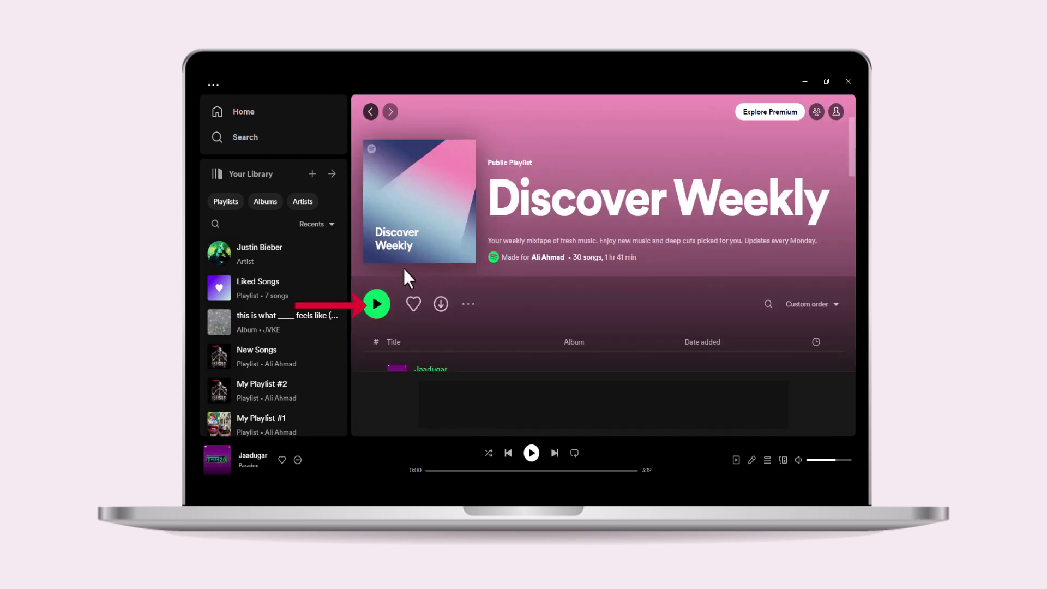
click(378, 304)
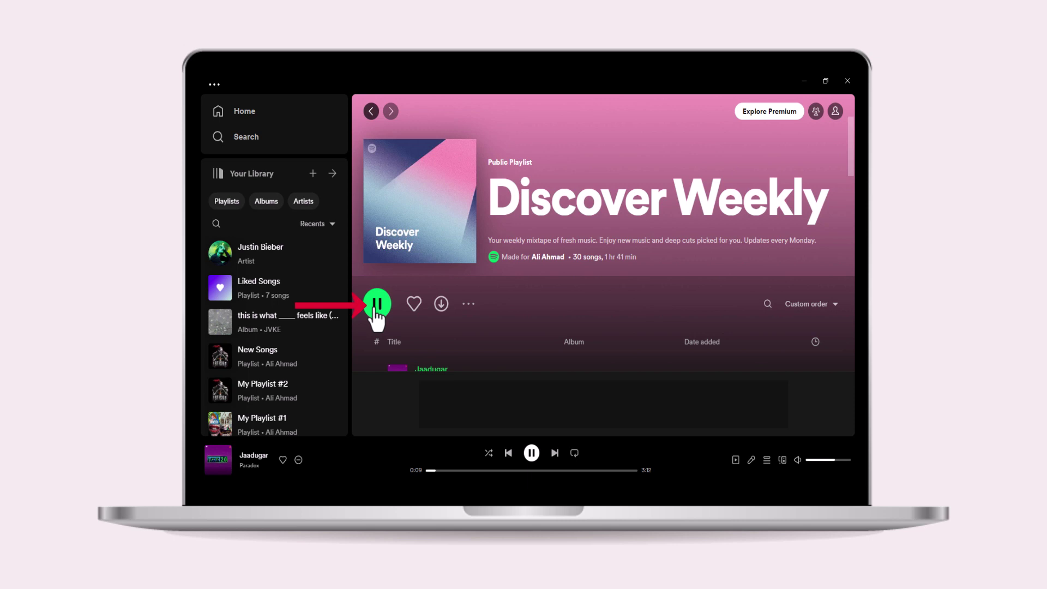
click(377, 304)
Apply and clear the Playlists library filter, then return to Home.
click(228, 207)
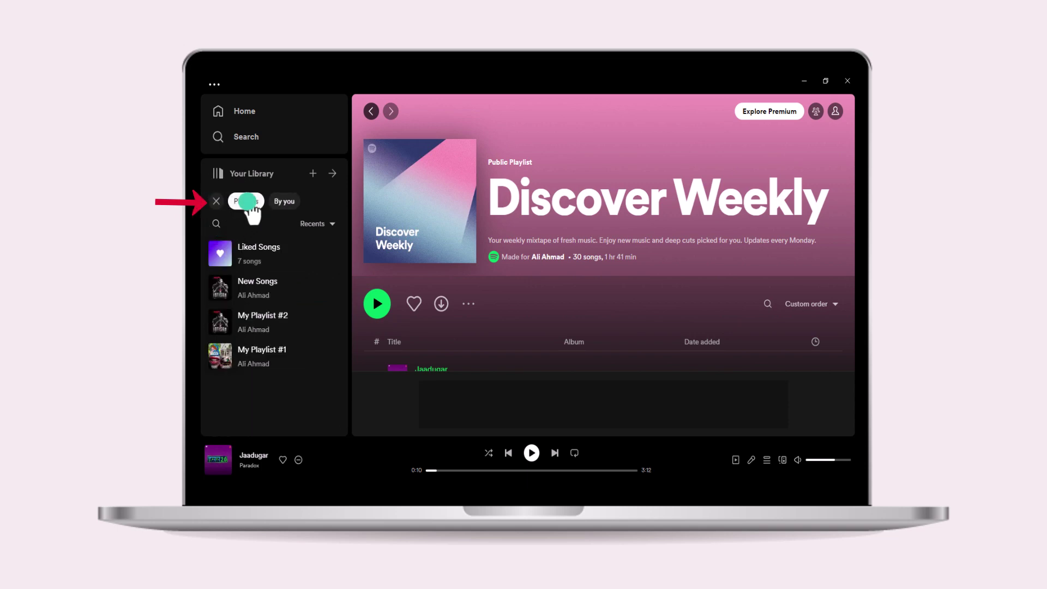
click(246, 201)
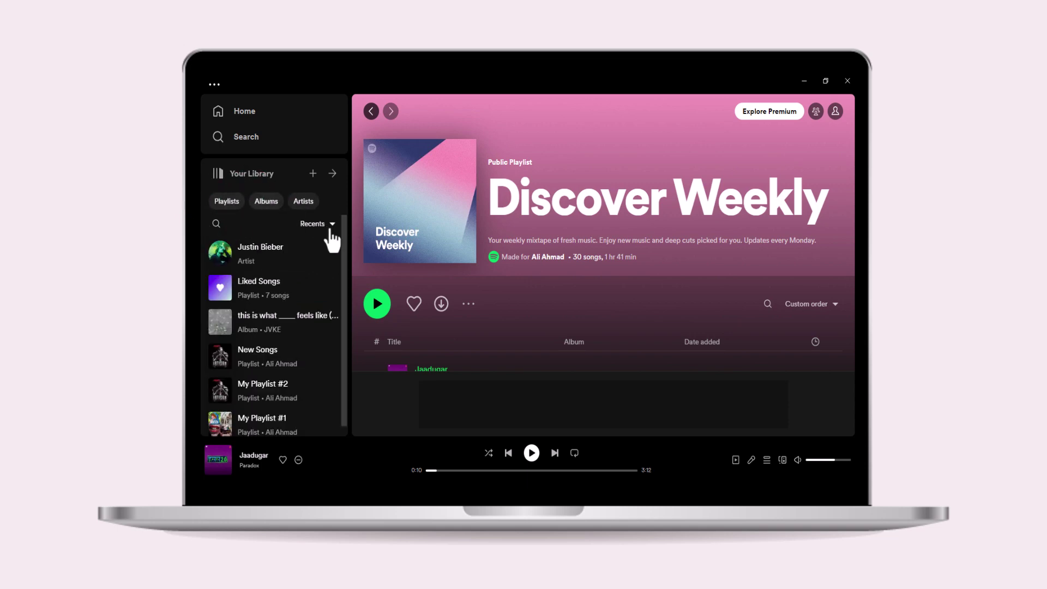
click(371, 113)
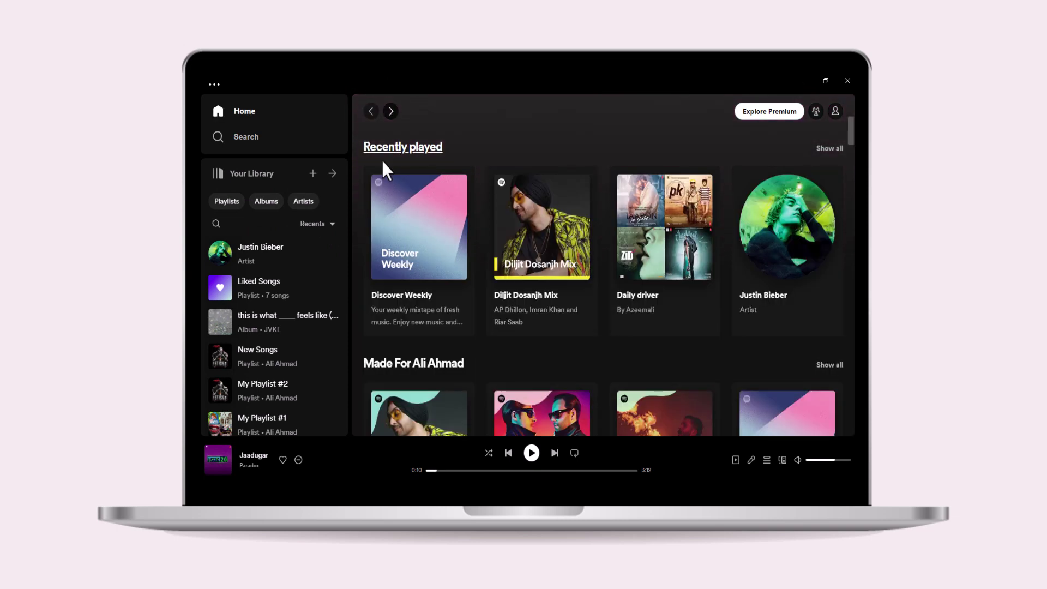